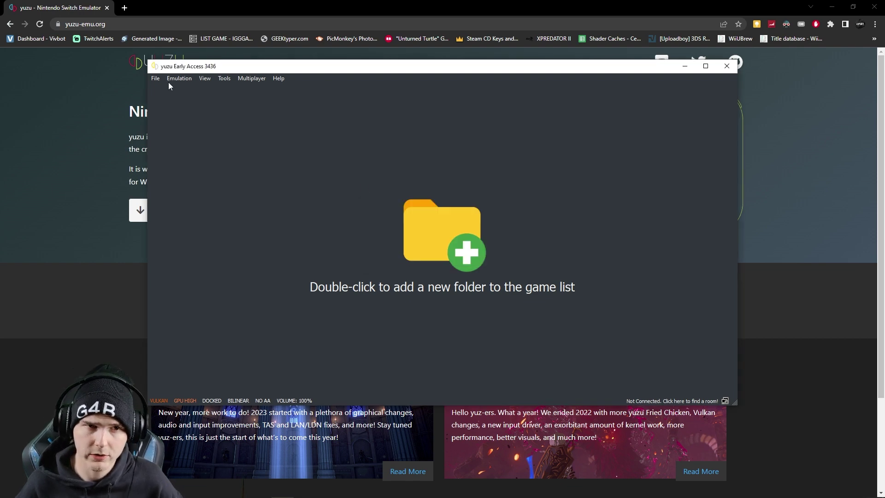
# - Paste the copied prod.keys and title.keys files into the keys folder of the yuzu data directory, and close the folder window
pyautogui.click(156, 78)
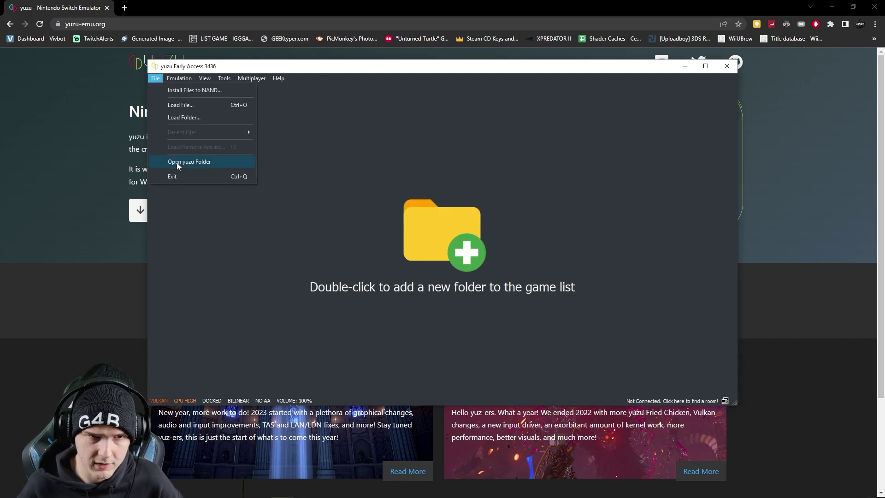
pyautogui.click(195, 164)
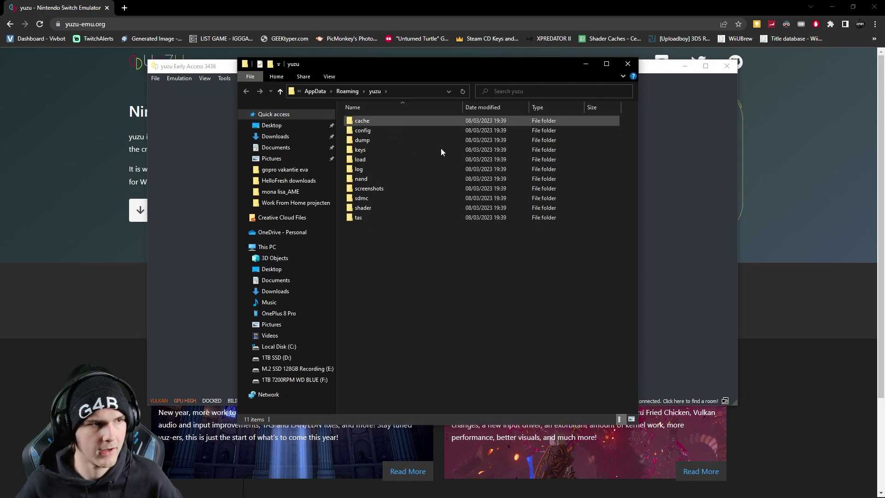
pyautogui.doubleClick(375, 148)
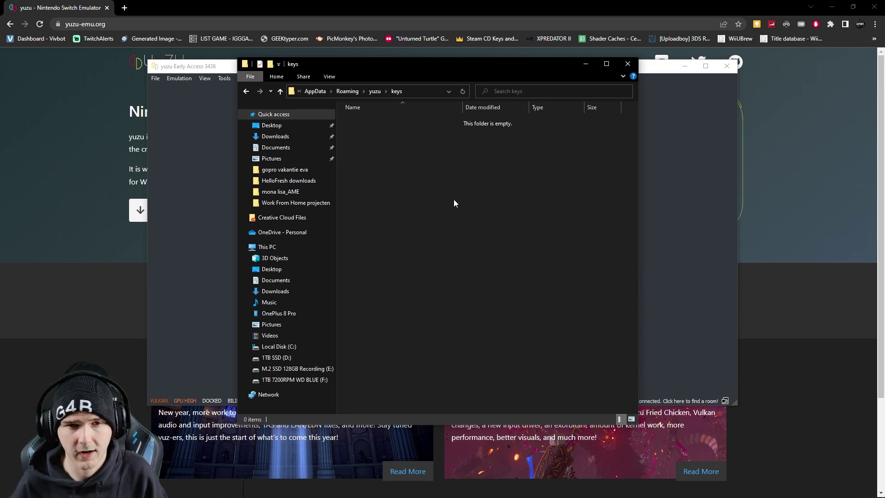
pyautogui.hotkey('ctrl', 'v')
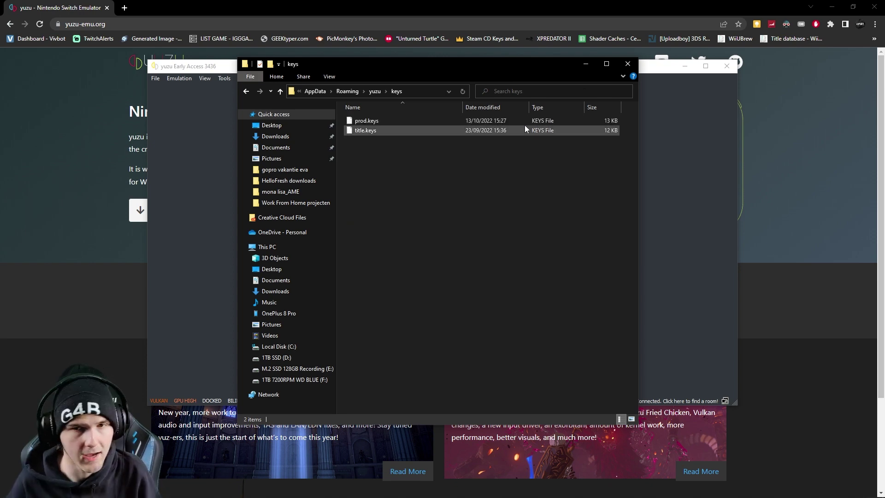
pyautogui.click(627, 65)
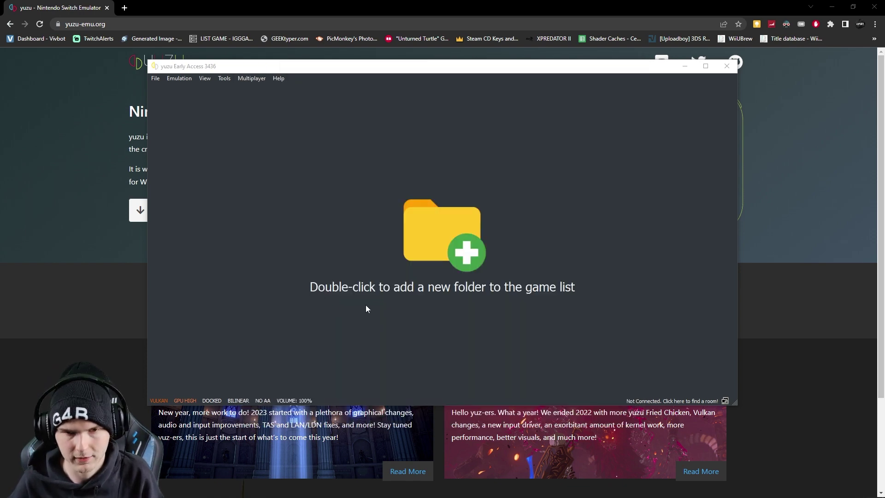
# - Add the Yuzu Games folder on the 1TB SSD (D:) drive to the game list
pyautogui.doubleClick(438, 331)
pyautogui.click(249, 255)
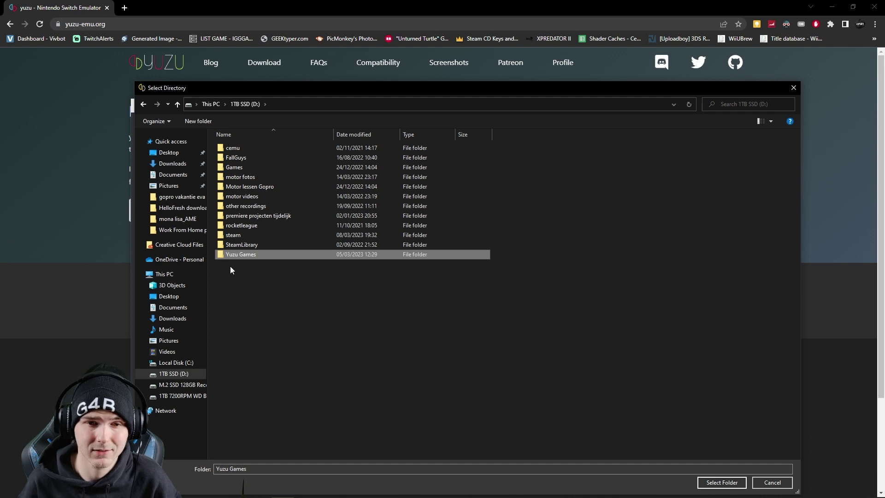
pyautogui.click(713, 482)
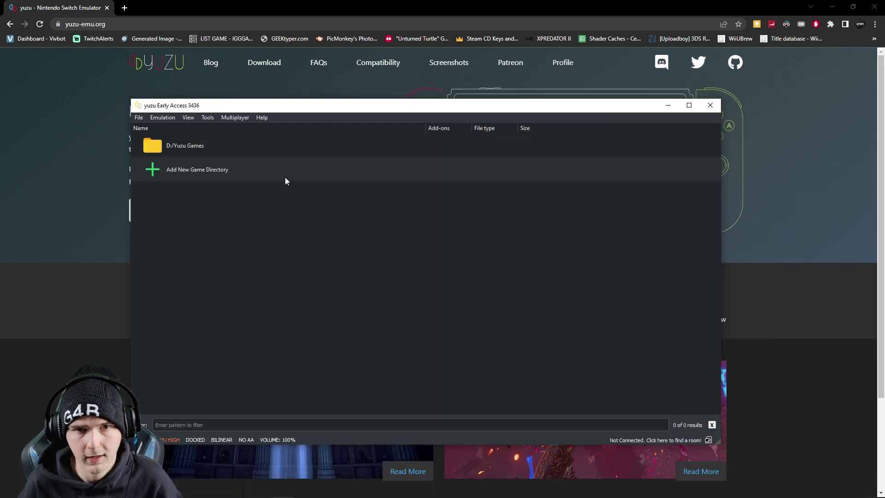
# - Enable subfolder scanning for the D:/Yuzu Games directory and look through the game list
pyautogui.rightClick(212, 146)
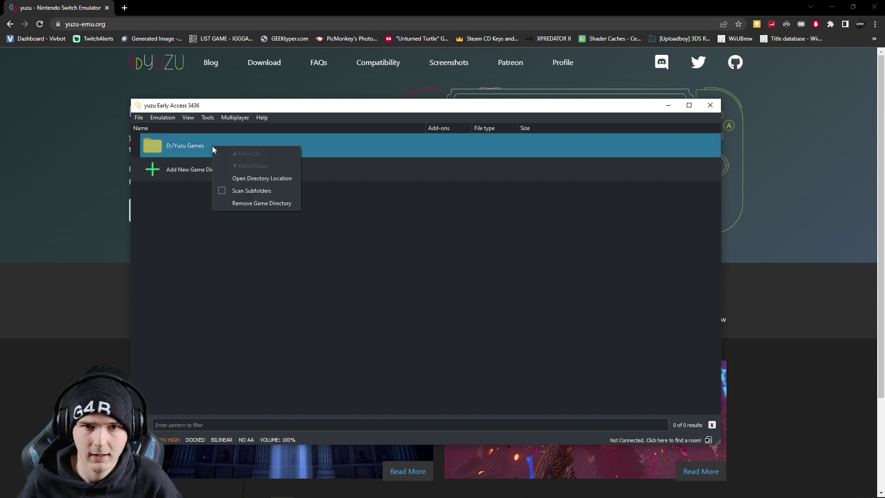
pyautogui.click(224, 191)
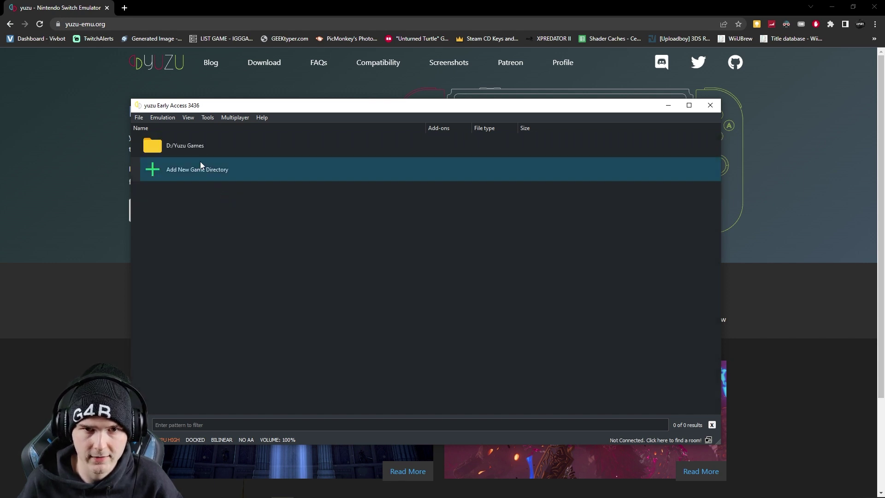
pyautogui.rightClick(201, 150)
pyautogui.click(348, 216)
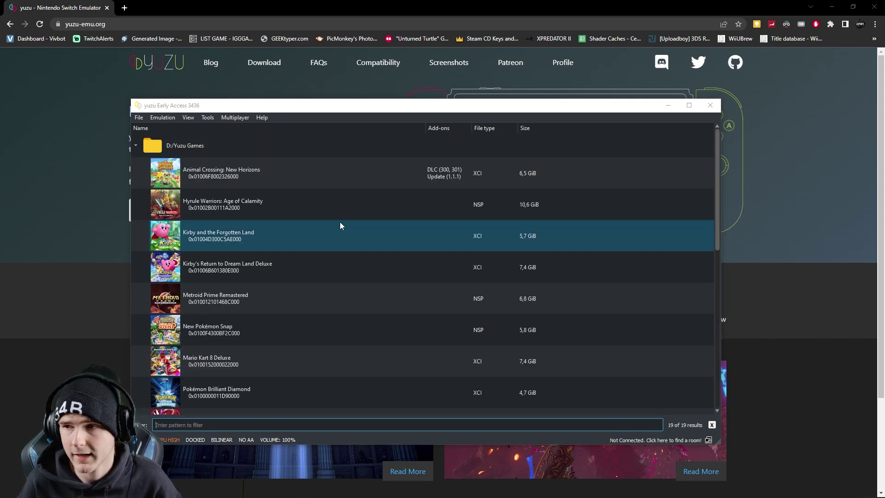
pyautogui.scroll(-10, 341, 210)
pyautogui.scroll(10, 344, 226)
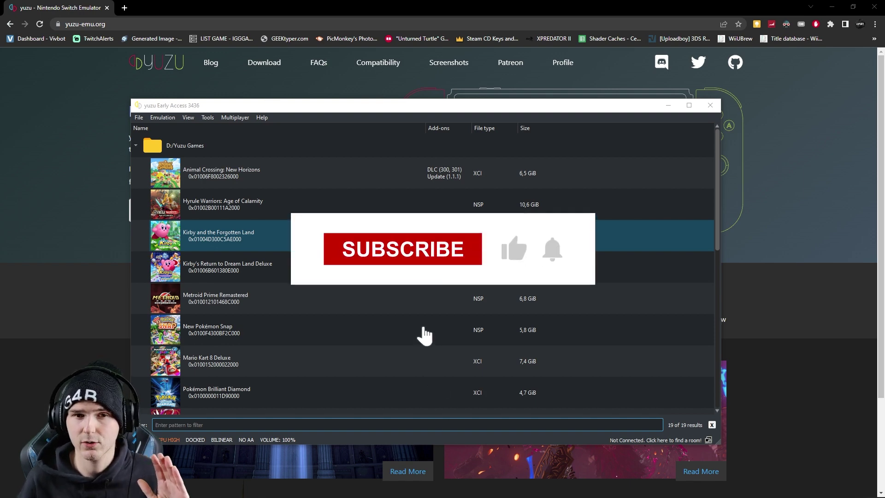
# - Open the emulator configuration and review the General, System, Profiles, Network and CPU settings
pyautogui.click(169, 118)
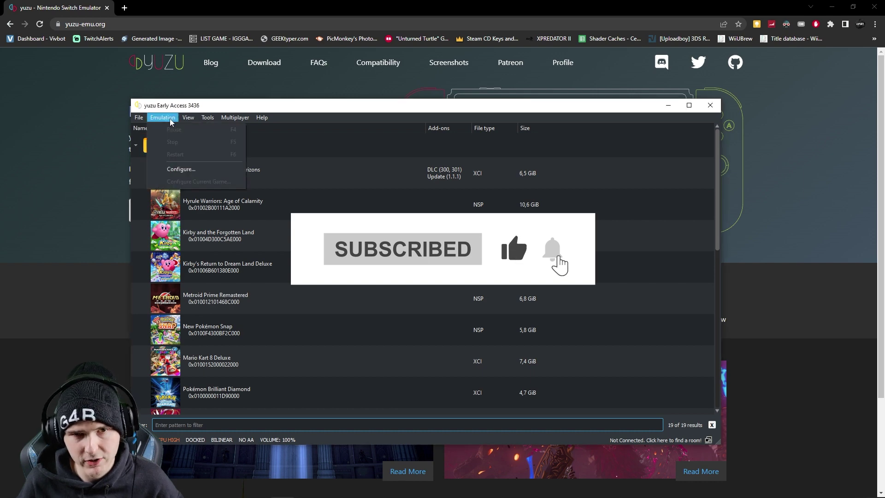
pyautogui.click(185, 170)
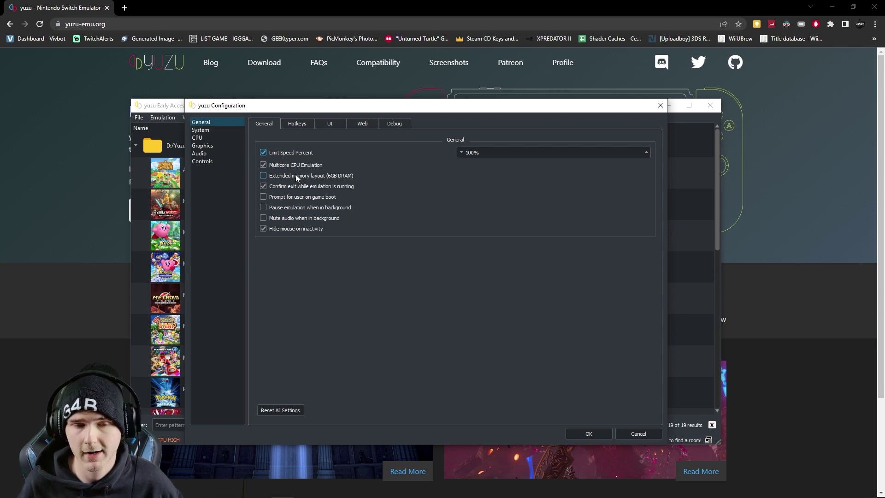
pyautogui.click(224, 133)
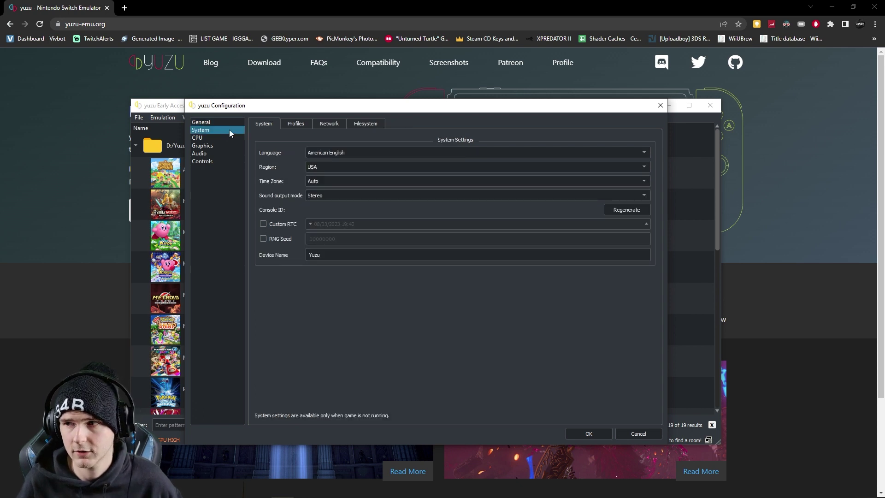
pyautogui.click(295, 124)
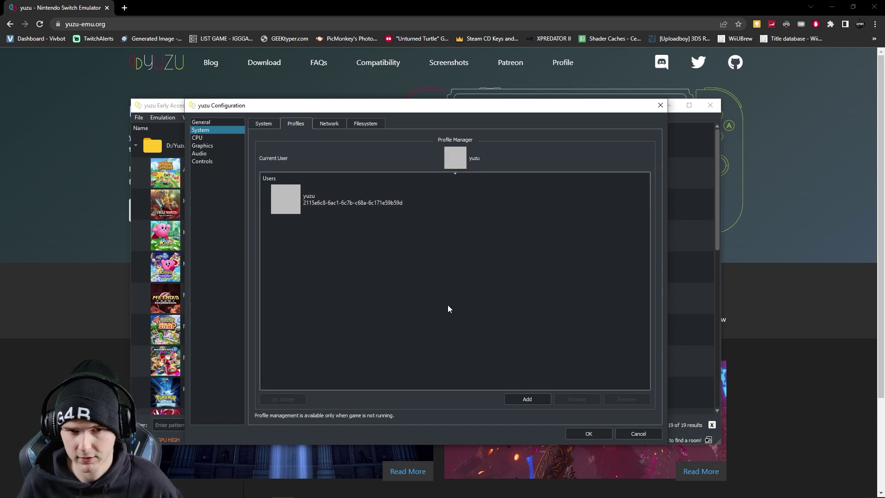
pyautogui.click(333, 126)
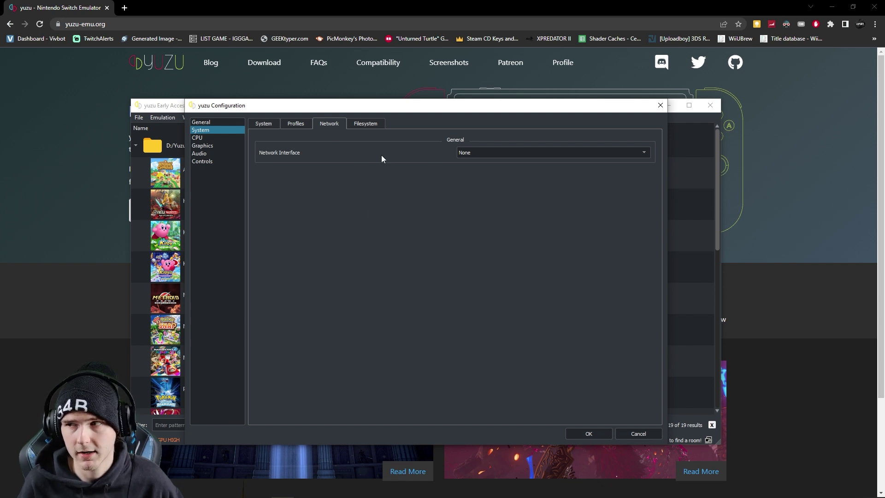
pyautogui.click(228, 137)
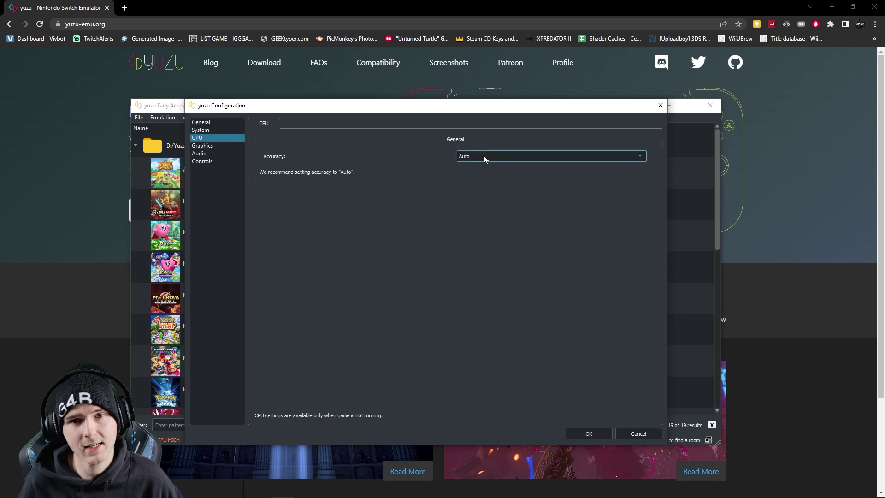
# - Check the graphics API choices, keeping Vulkan, and select NVIDIA GeForce RTX 3070 Ti as the graphics device
pyautogui.click(216, 145)
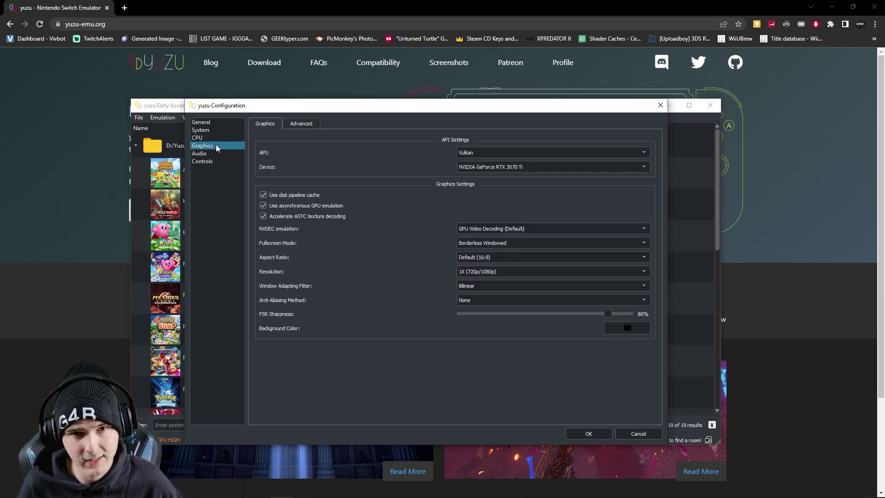
pyautogui.click(473, 155)
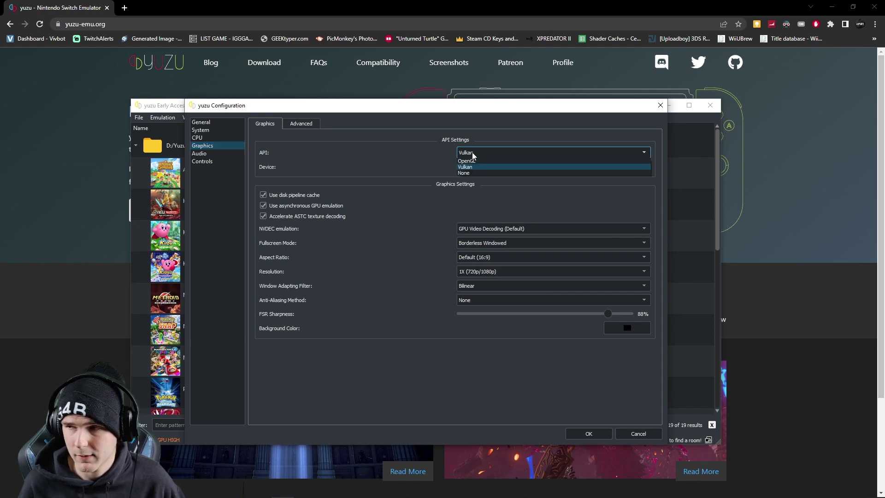
pyautogui.click(444, 150)
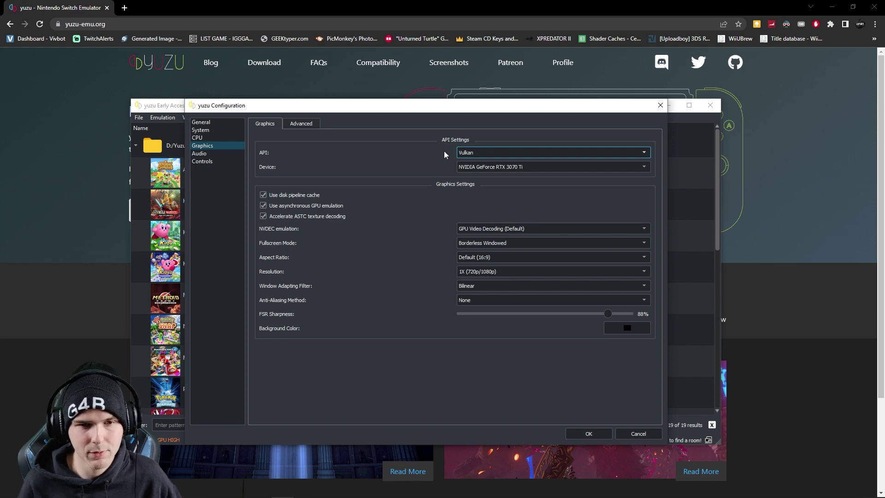
pyautogui.click(483, 167)
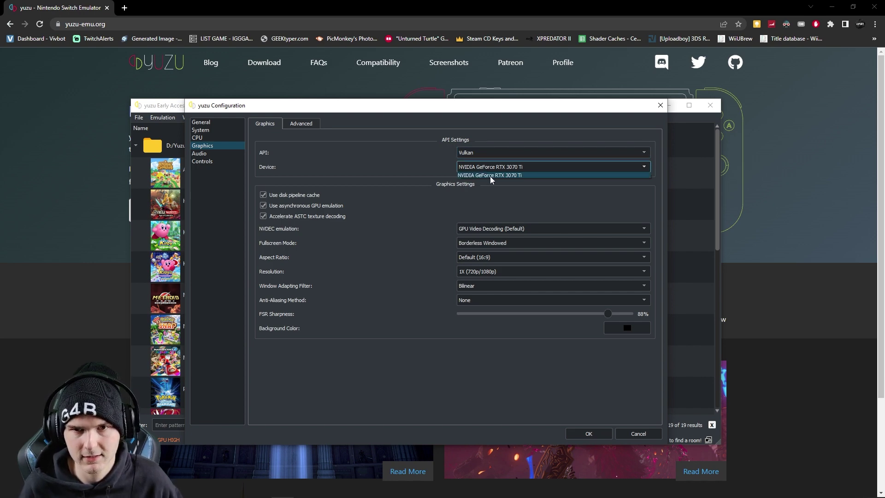
pyautogui.click(491, 176)
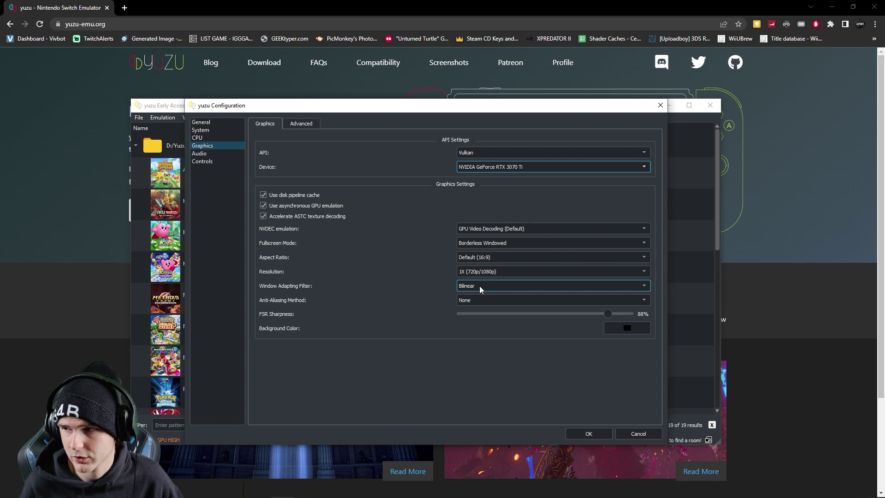
# - Check the window adapting filter and resolution options, and set FSR Sharpness to 0%
pyautogui.click(463, 287)
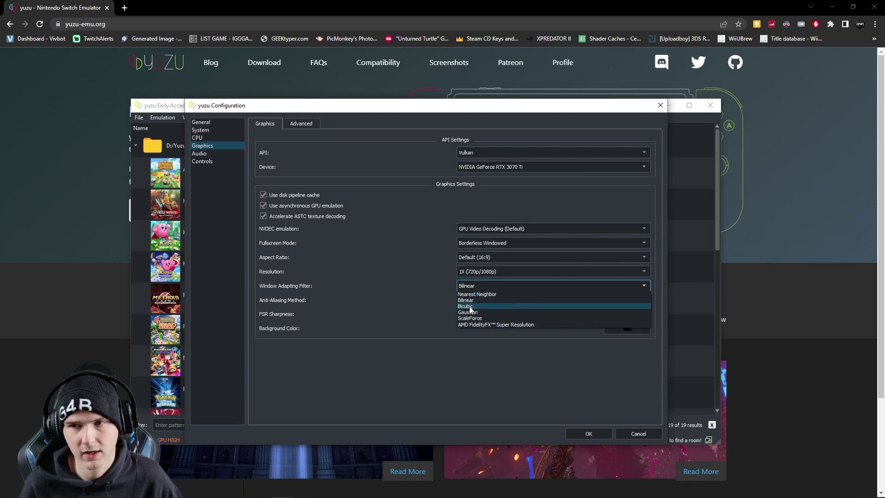
pyautogui.click(481, 273)
pyautogui.click(480, 273)
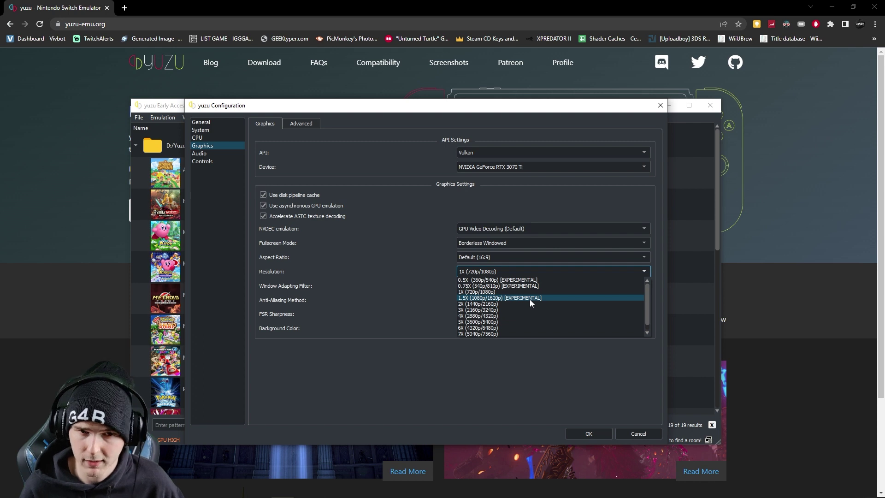
pyautogui.press('Escape')
pyautogui.moveTo(461, 316)
pyautogui.mouseDown()
pyautogui.moveTo(480, 315)
pyautogui.moveTo(443, 316)
pyautogui.mouseUp()
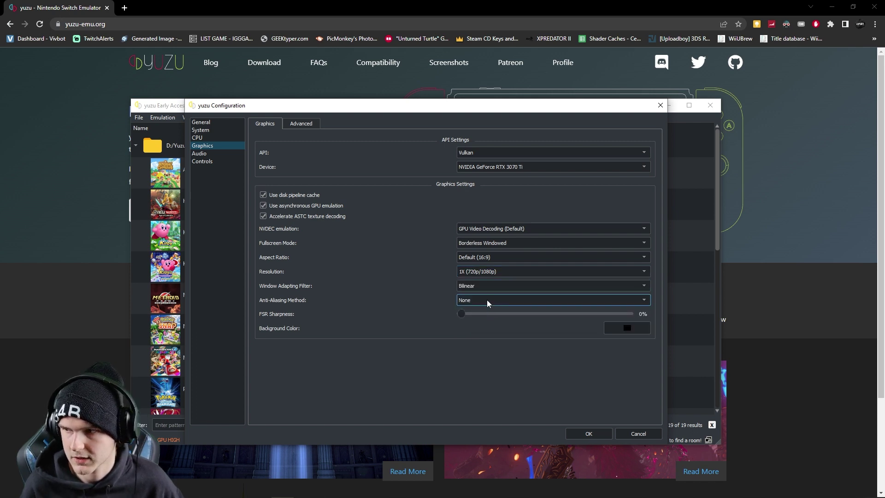
pyautogui.click(482, 286)
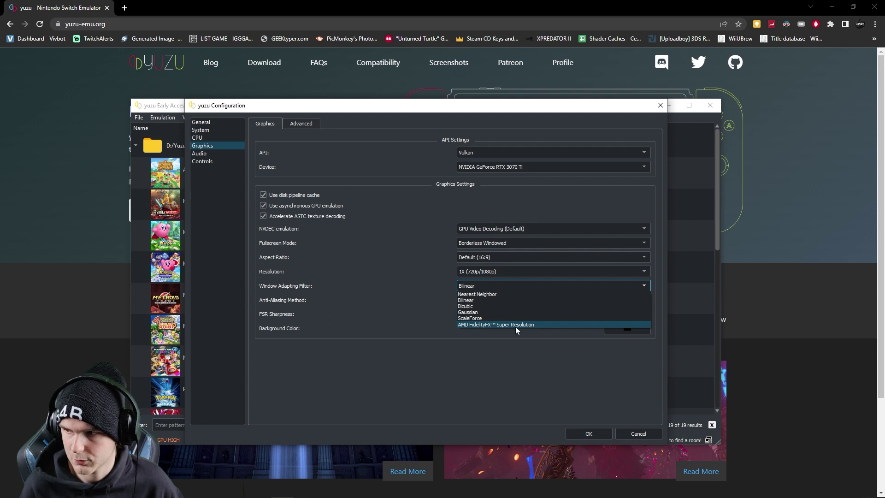
pyautogui.press('Escape')
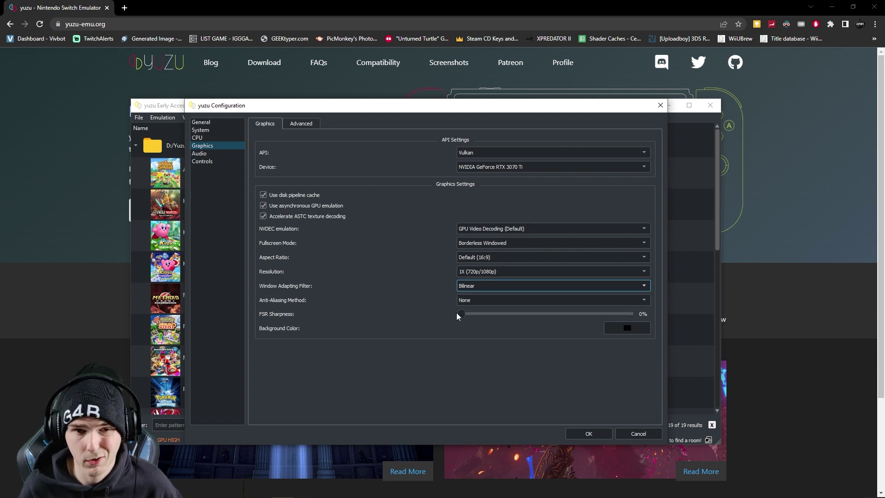
# - Review the advanced graphics settings, including the accuracy level options and the maximum clocks setting
pyautogui.click(309, 123)
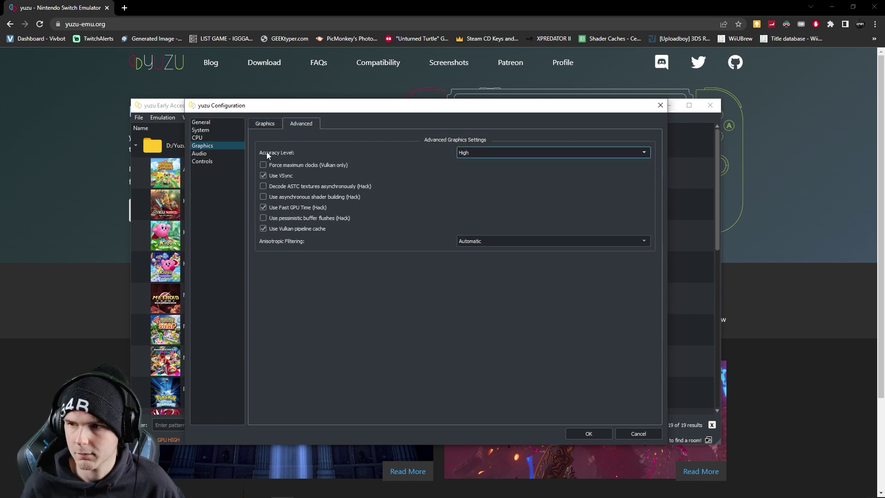
pyautogui.click(466, 152)
pyautogui.click(428, 148)
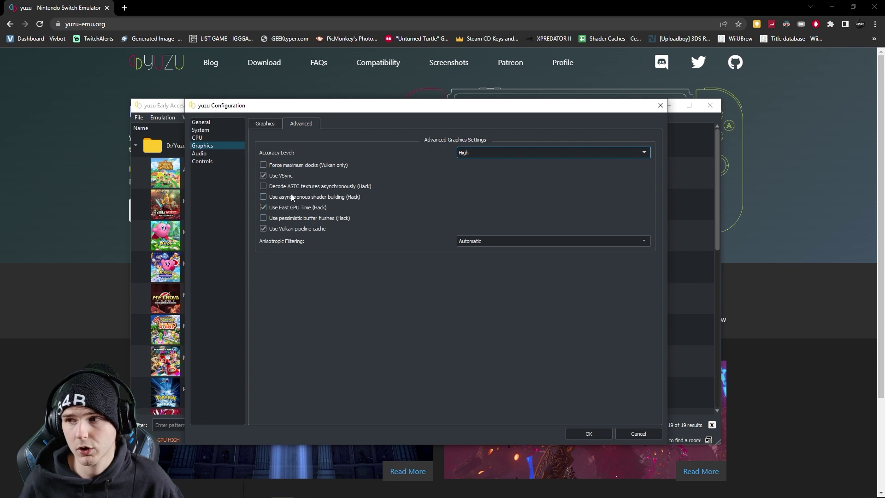
pyautogui.moveTo(283, 165)
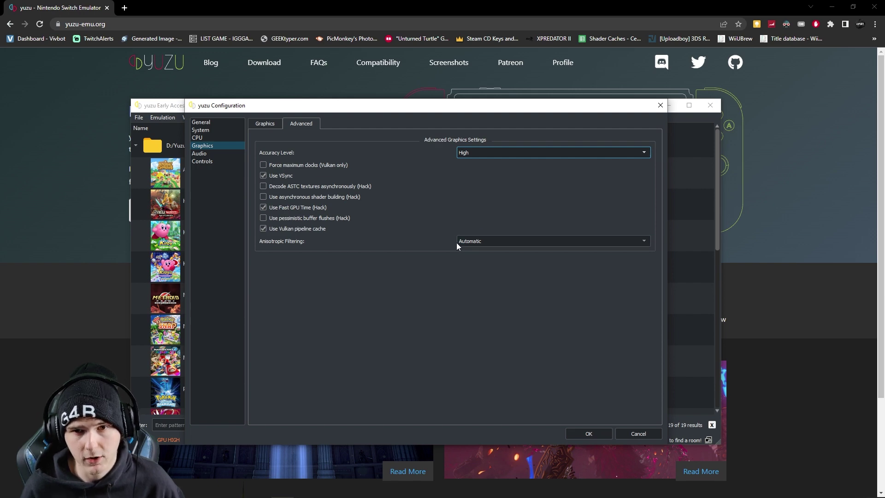
# - Check the audio output device choices and set the input device to Microphone (FIFINE Microphone)
pyautogui.click(199, 153)
pyautogui.click(477, 167)
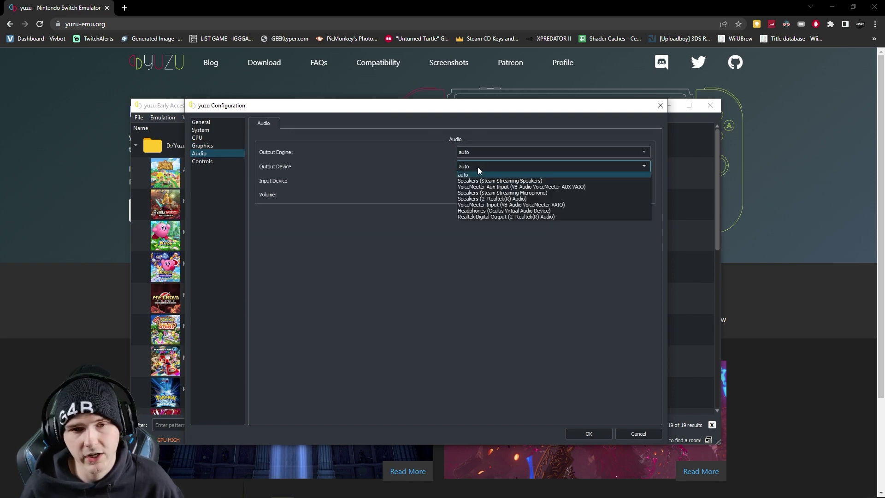
pyautogui.click(404, 179)
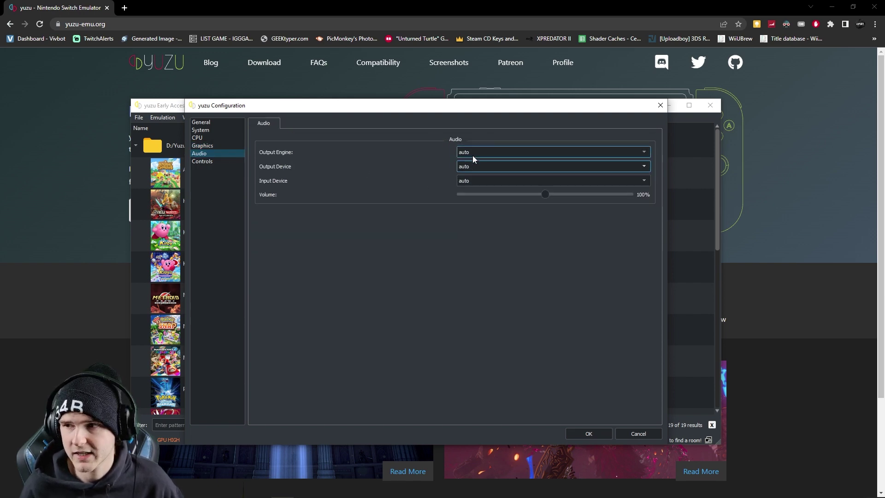
pyautogui.click(474, 180)
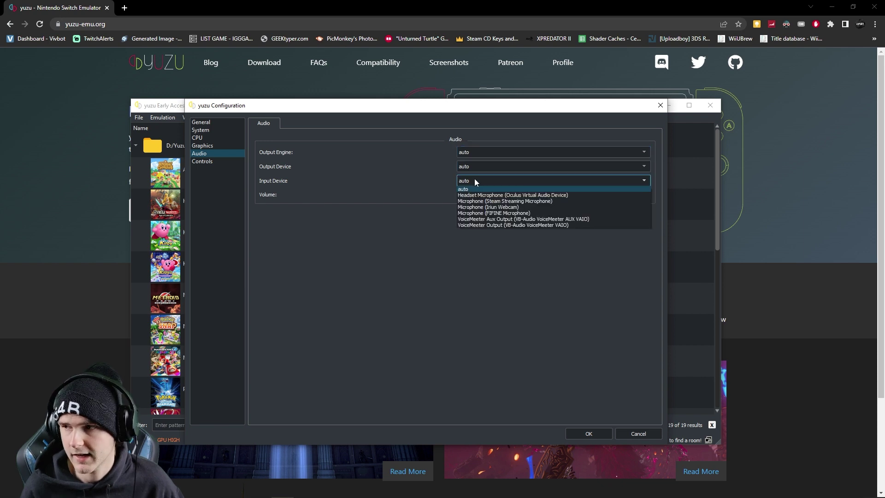
pyautogui.click(483, 213)
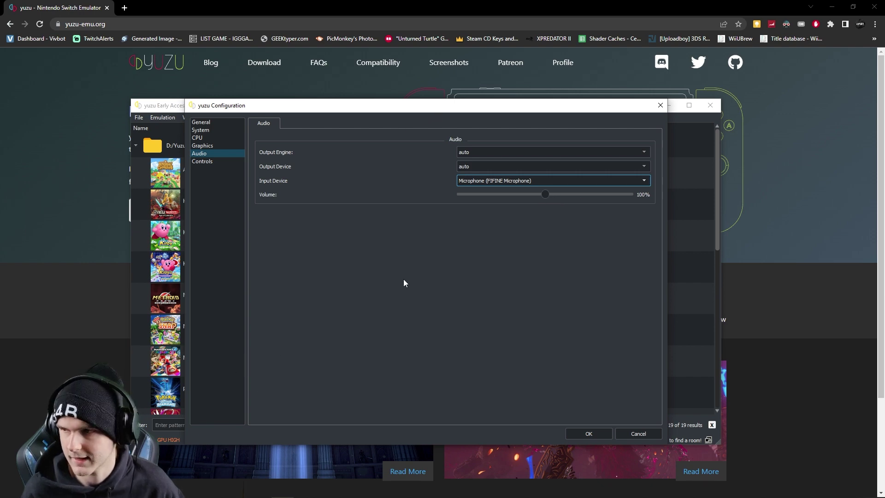
# - Connect the Player 1 controller in the control settings and set its input device to Xbox One Controller 0
pyautogui.click(208, 163)
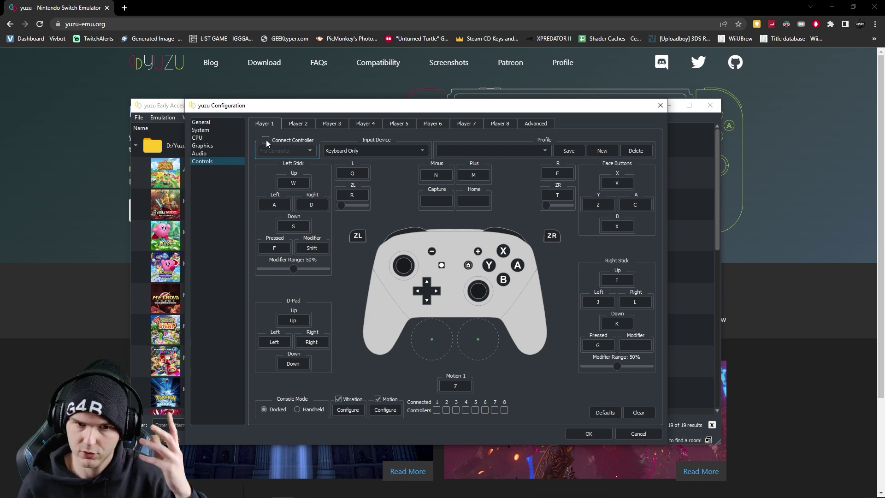
pyautogui.click(266, 139)
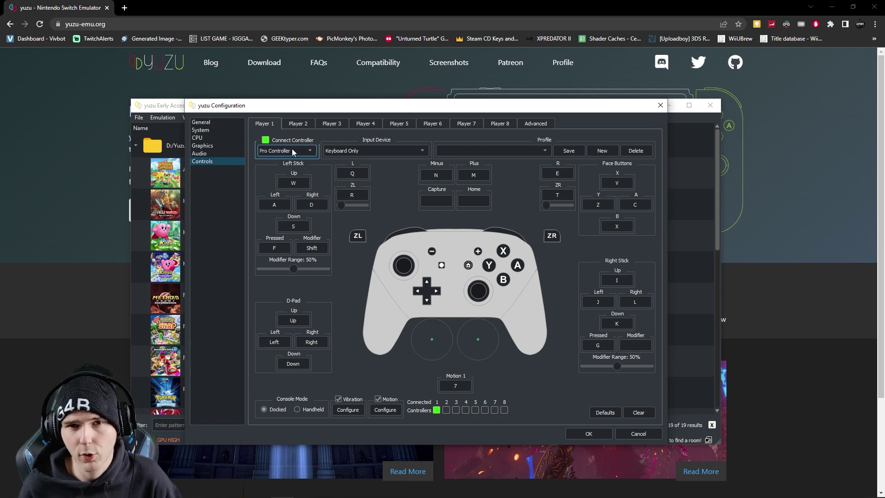
pyautogui.click(402, 152)
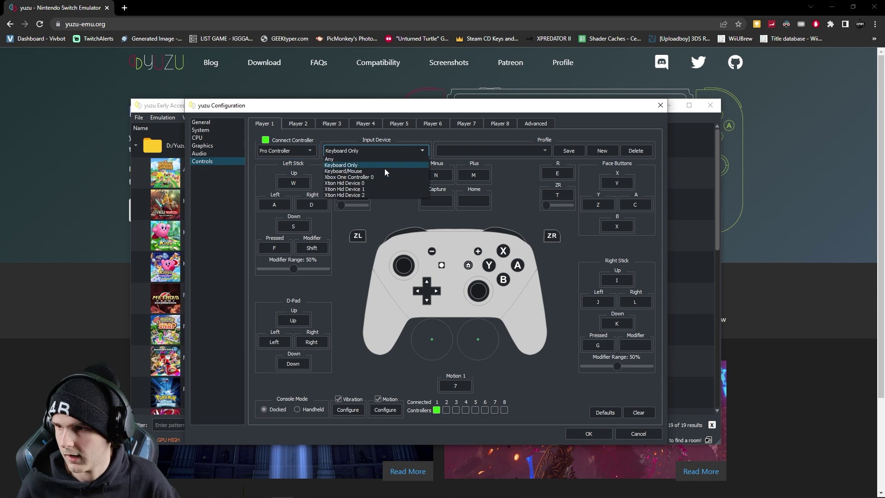
pyautogui.click(376, 177)
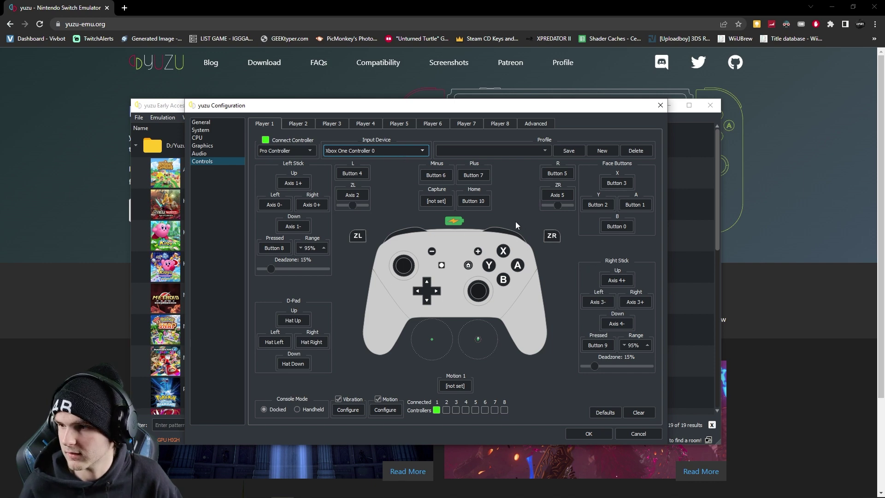
# - Check the naming prompt for a new controller profile without creating one, and save the emulator configuration
pyautogui.click(602, 151)
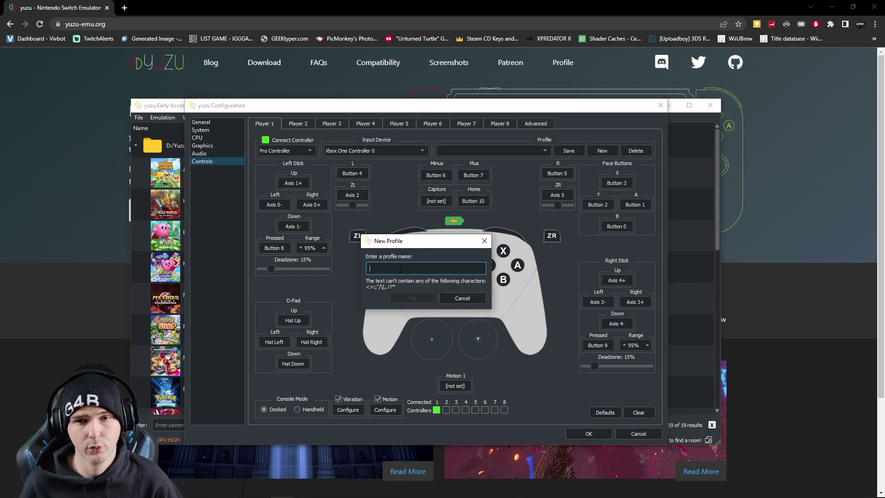
pyautogui.press('Escape')
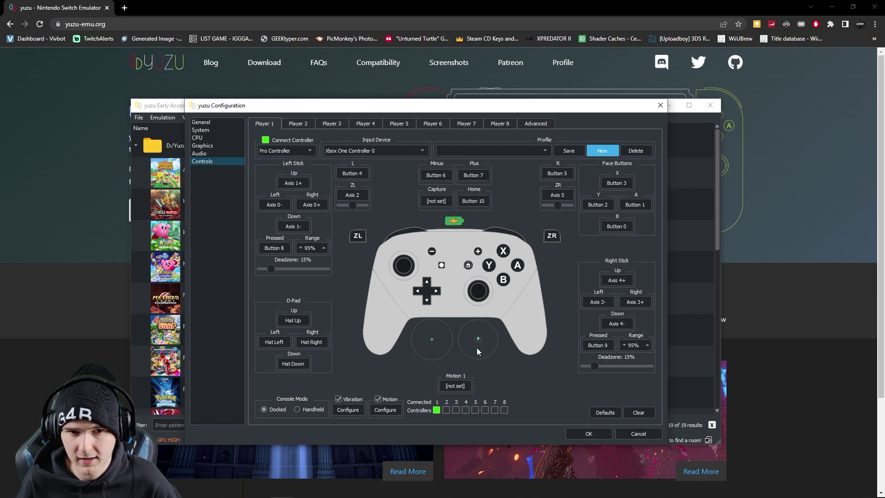
pyautogui.click(589, 434)
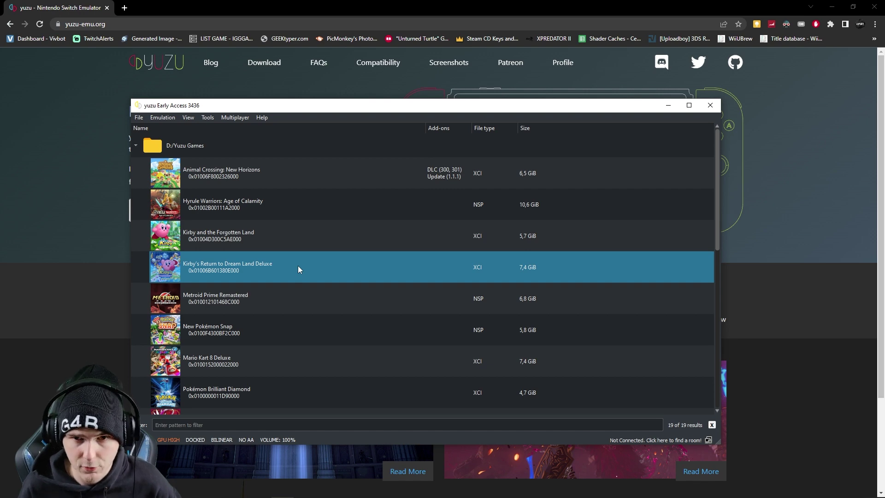
# - Launch Kirby's Return to Dream Land Deluxe from the game list
pyautogui.doubleClick(298, 266)
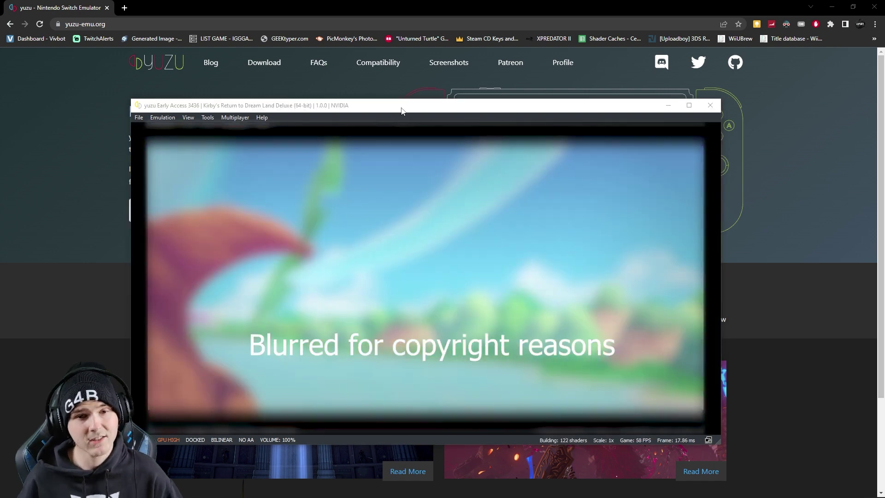